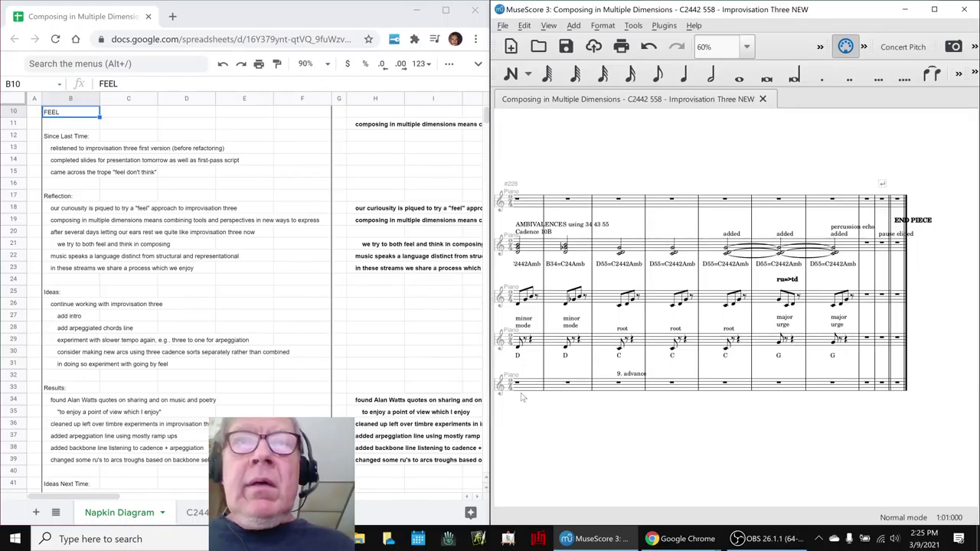
Hide the OBS window and play Improvisation Three NEW from its beginning.
click(763, 540)
click(757, 541)
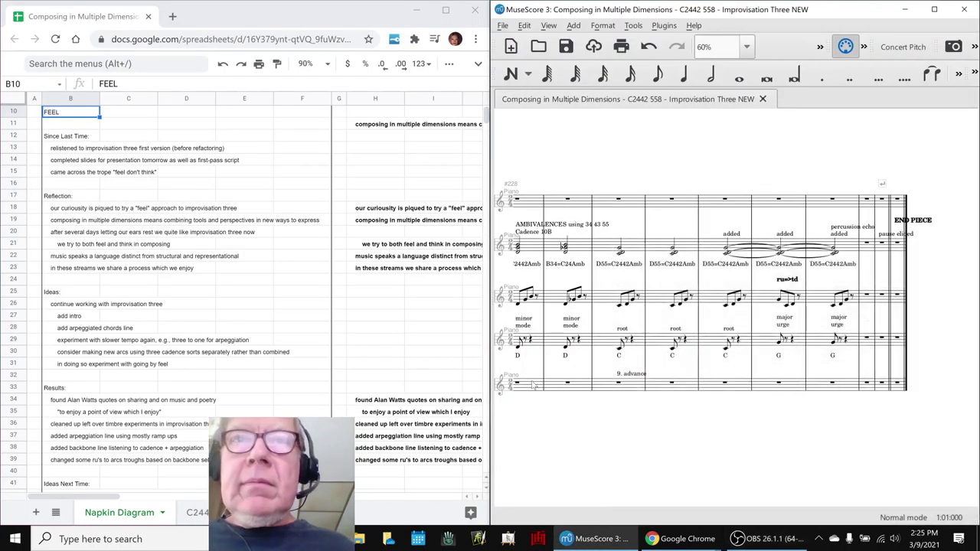
key(space)
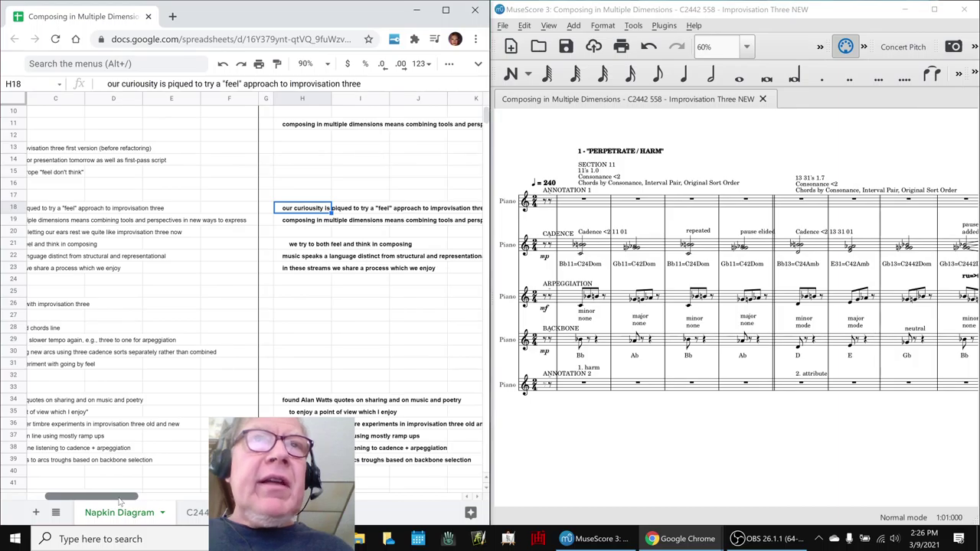
click(285, 244)
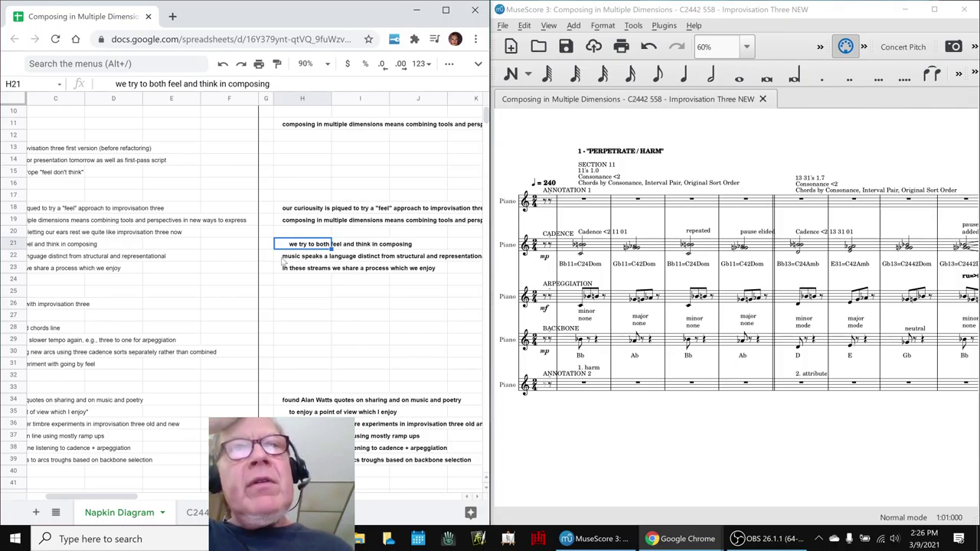
click(283, 260)
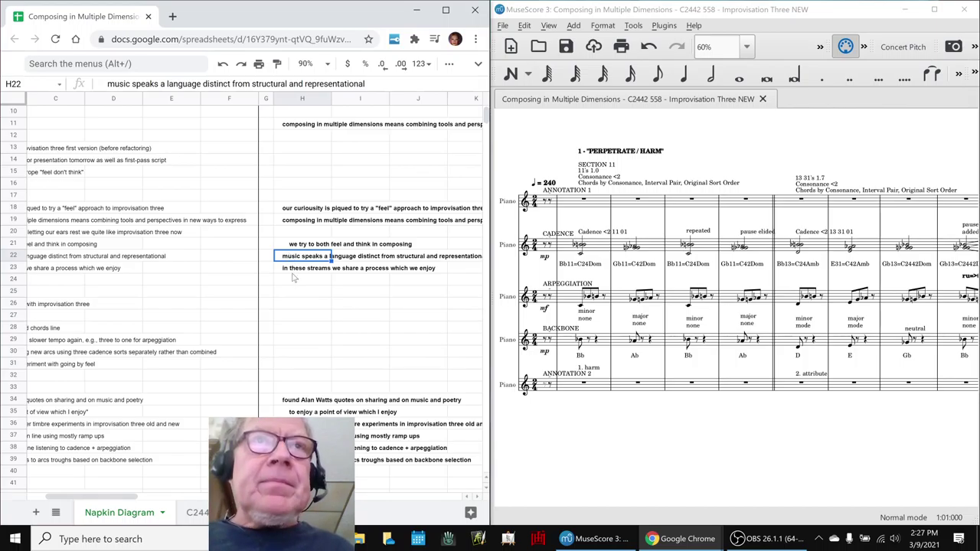
click(294, 272)
key(alt+Tab)
click(37, 341)
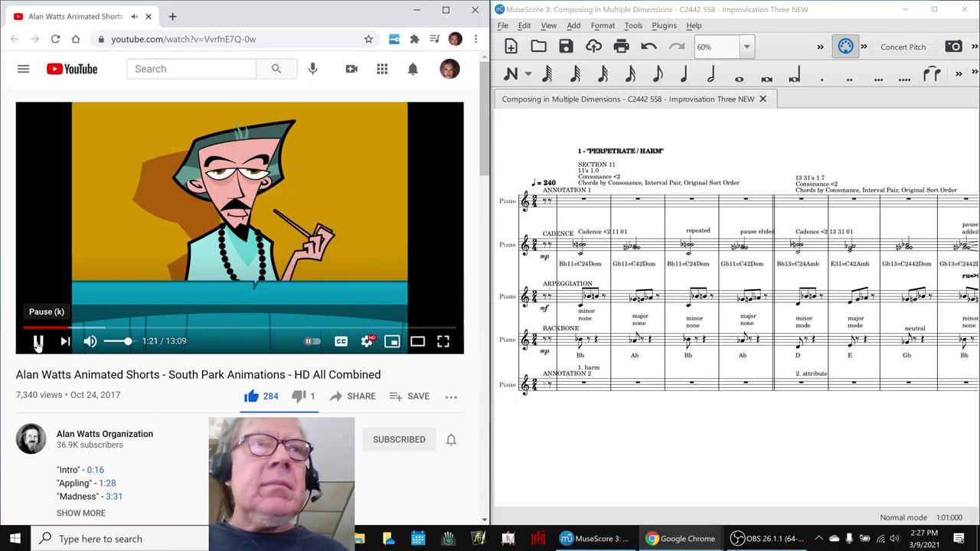
click(37, 342)
key(alt+Tab)
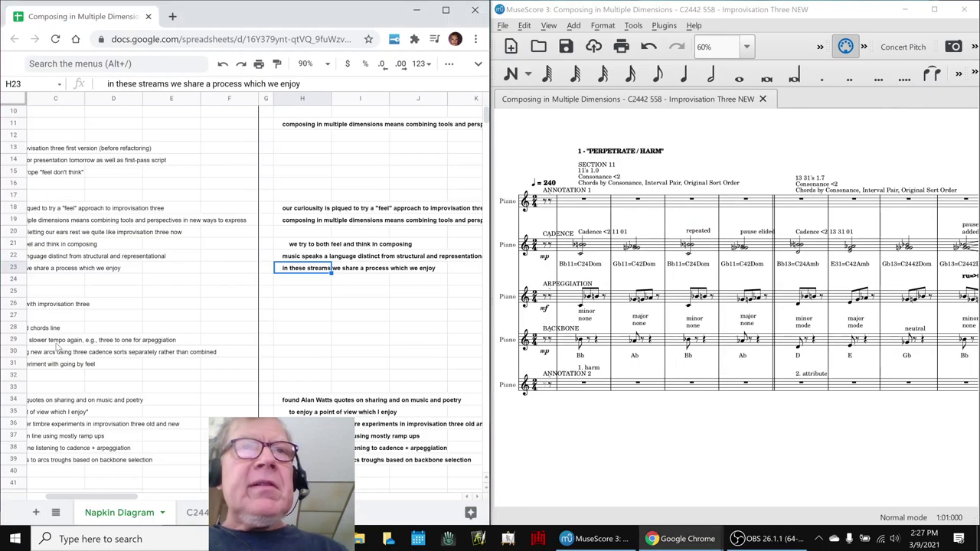
Select cell H24 and scroll the Napkin Diagram sheet down toward Ideas Next Time.
click(289, 283)
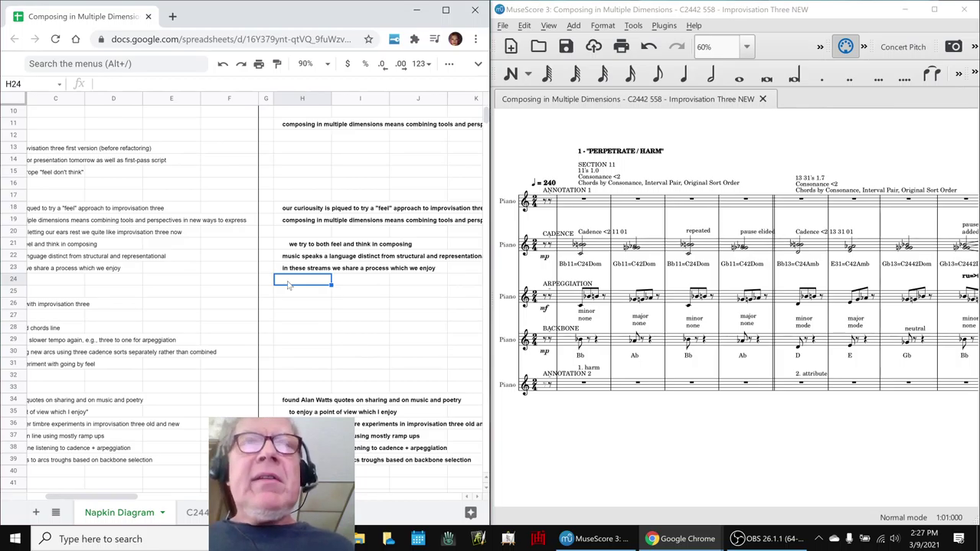
scroll(288, 284, down, 2)
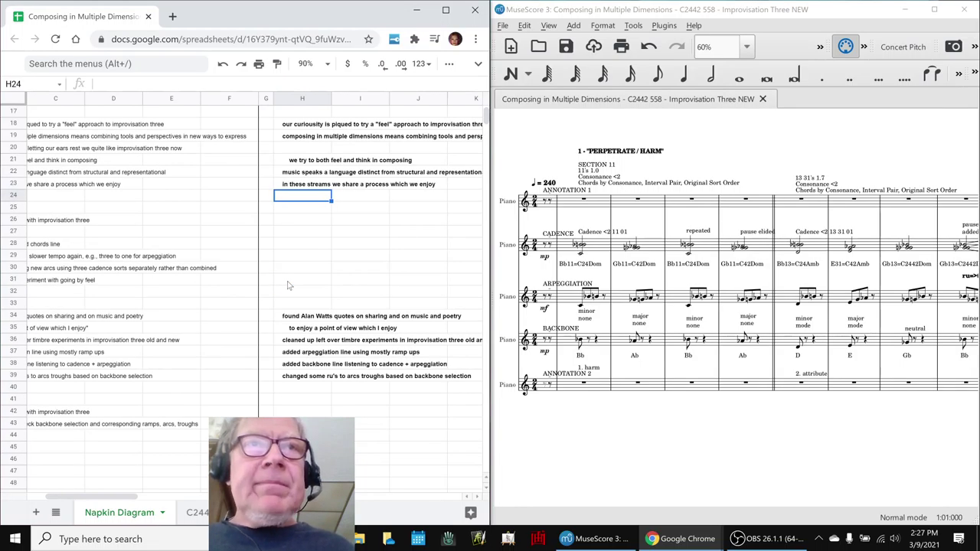
click(642, 436)
Check measure 2 of the arpeggiation and backbone lines, then audition from the first cadence chord.
click(568, 301)
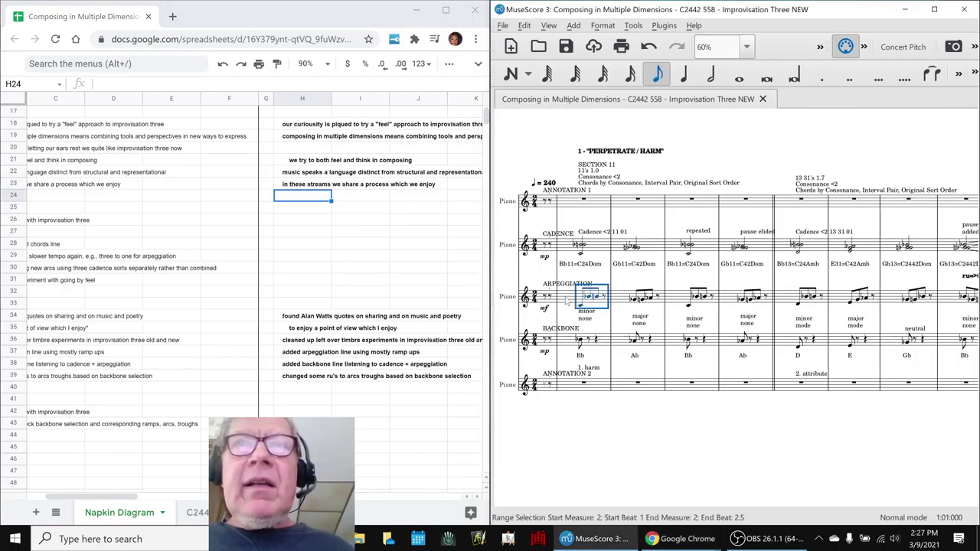
click(565, 343)
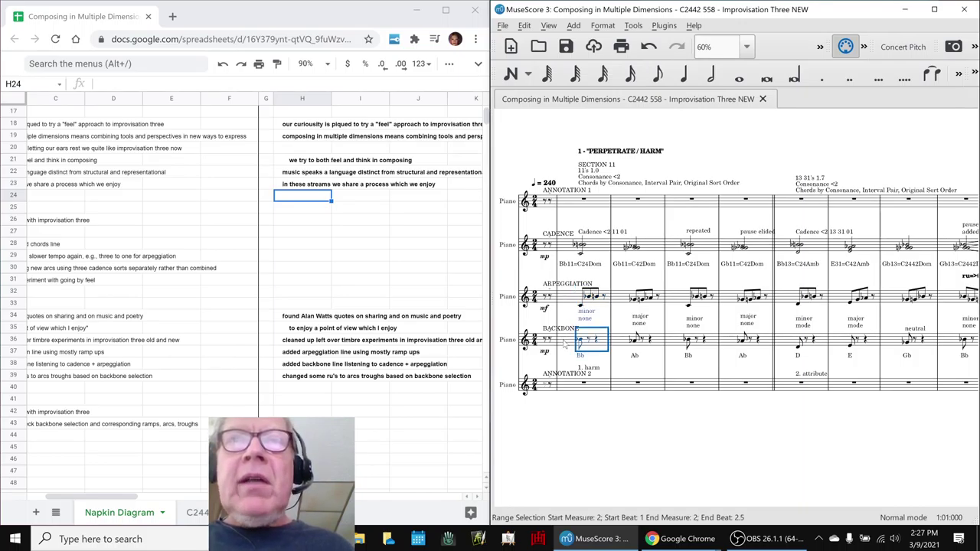
click(566, 455)
key(F10)
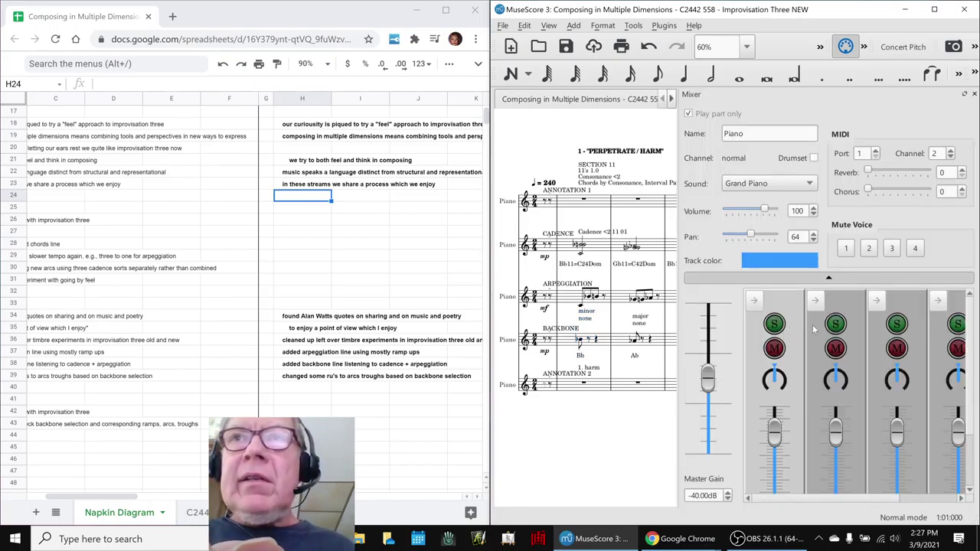
key(F10)
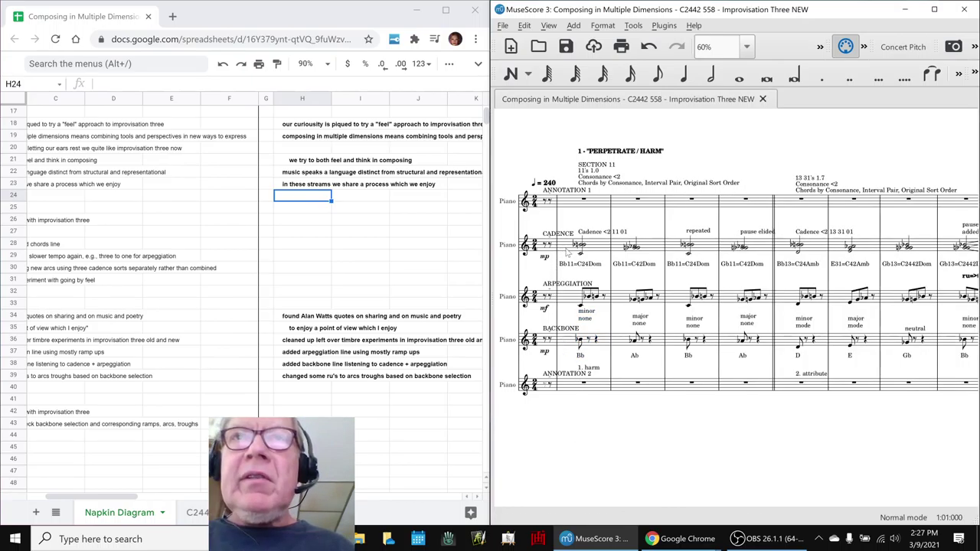
click(566, 253)
key(space)
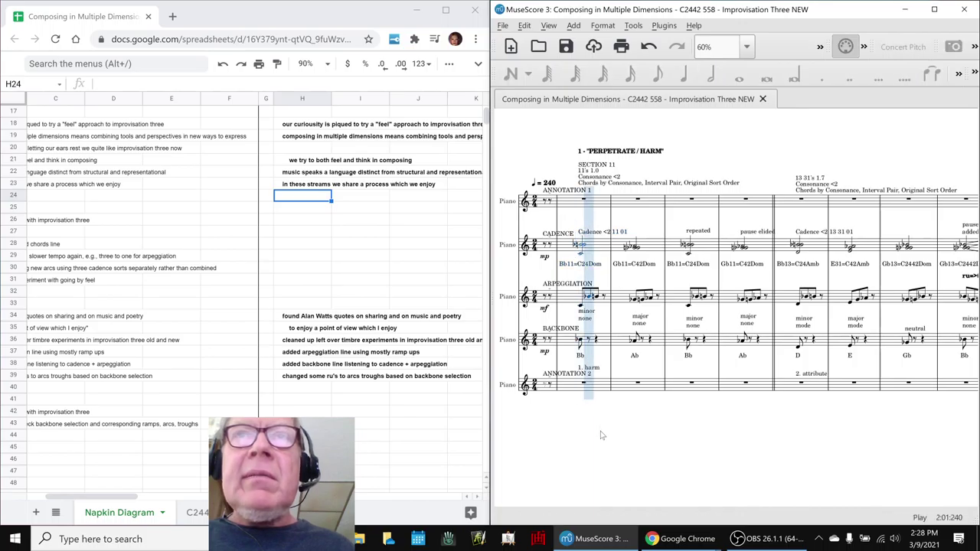
key(space)
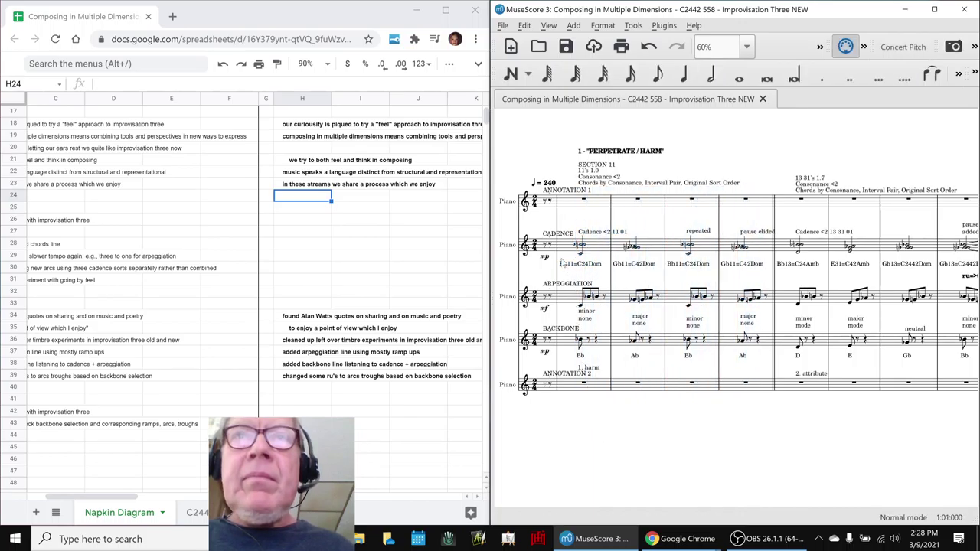
Audition measure 2 of the arpeggiation line after a look at the mixer.
click(567, 246)
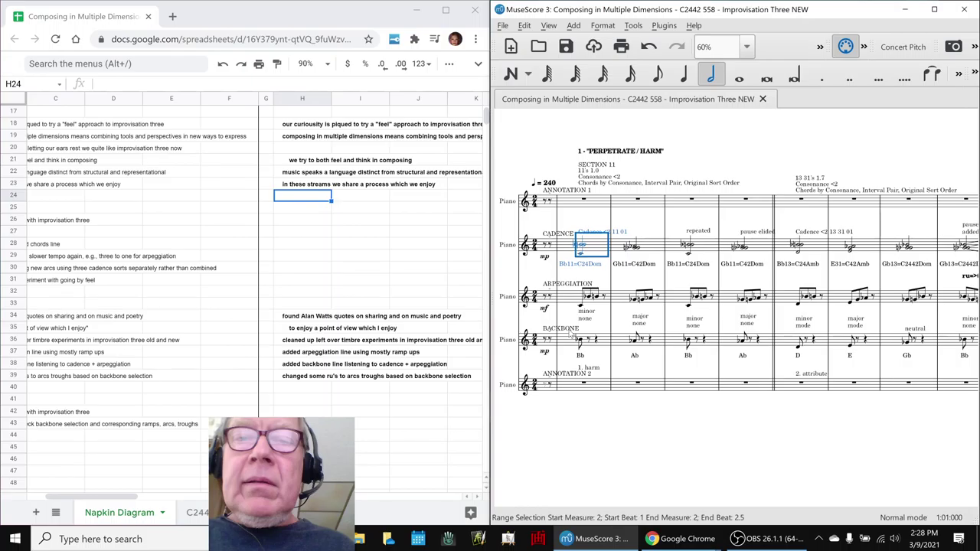
key(F10)
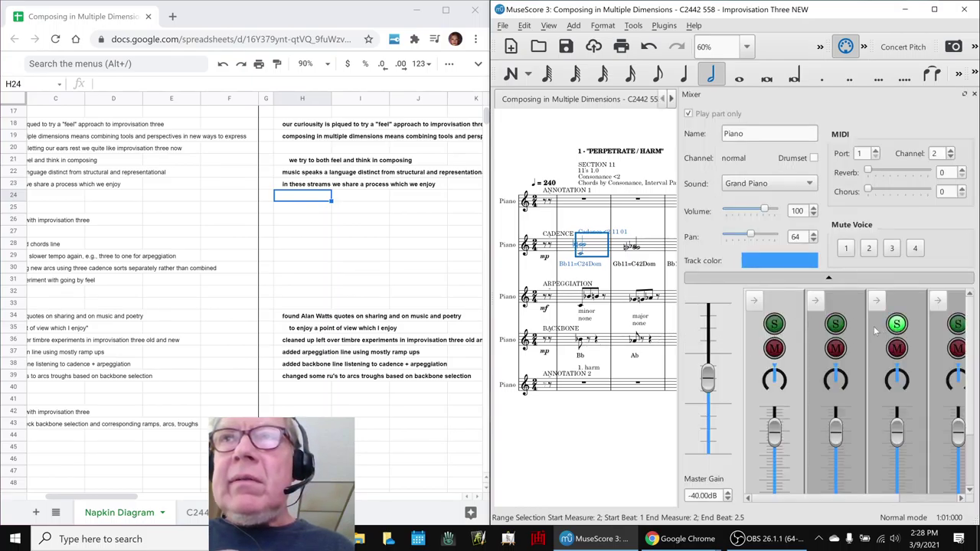
key(F10)
click(578, 300)
key(space)
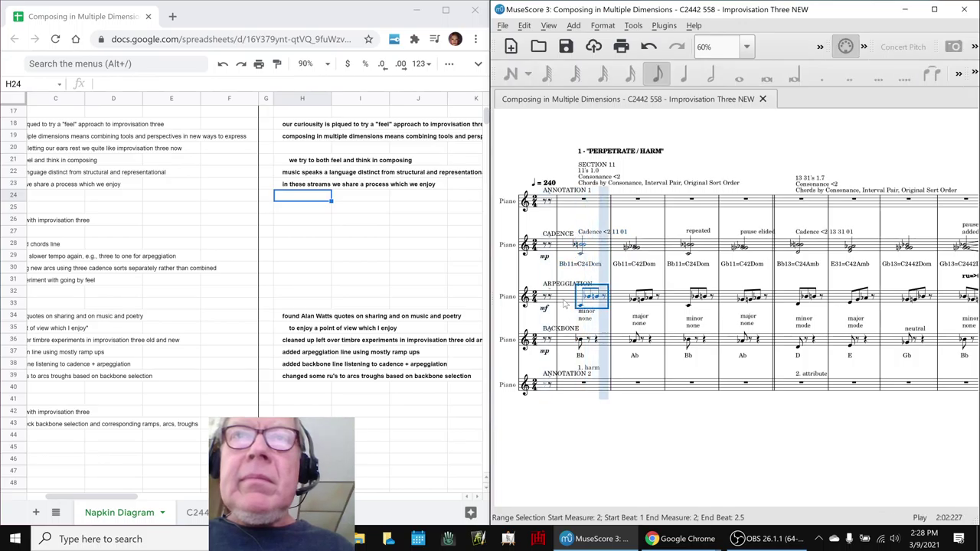
key(space)
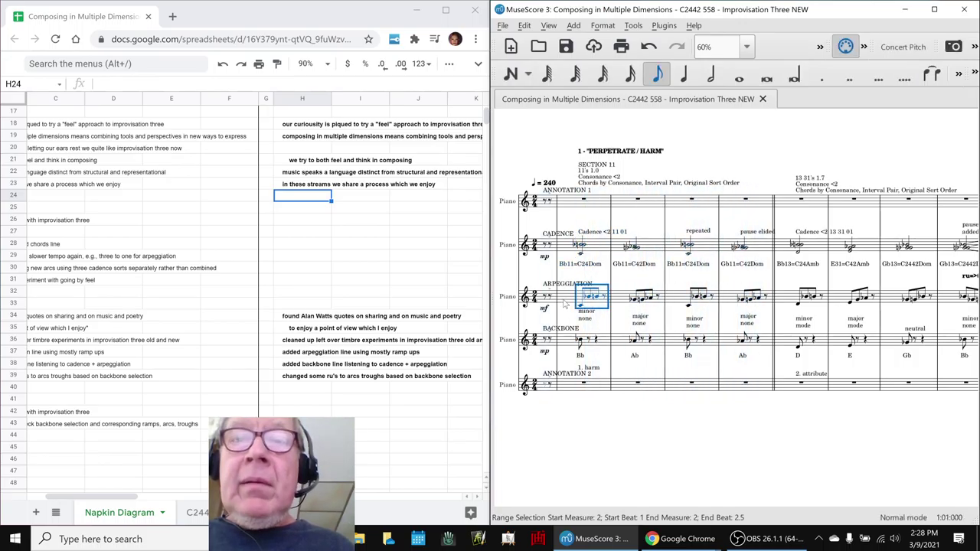
Play the score briefly with nothing selected, checking the mixer before and after.
key(F10)
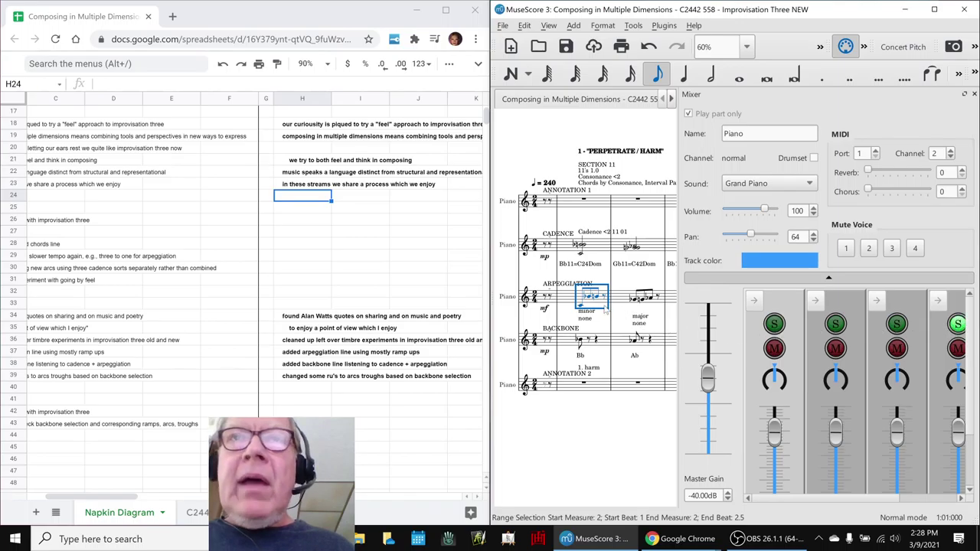
click(586, 446)
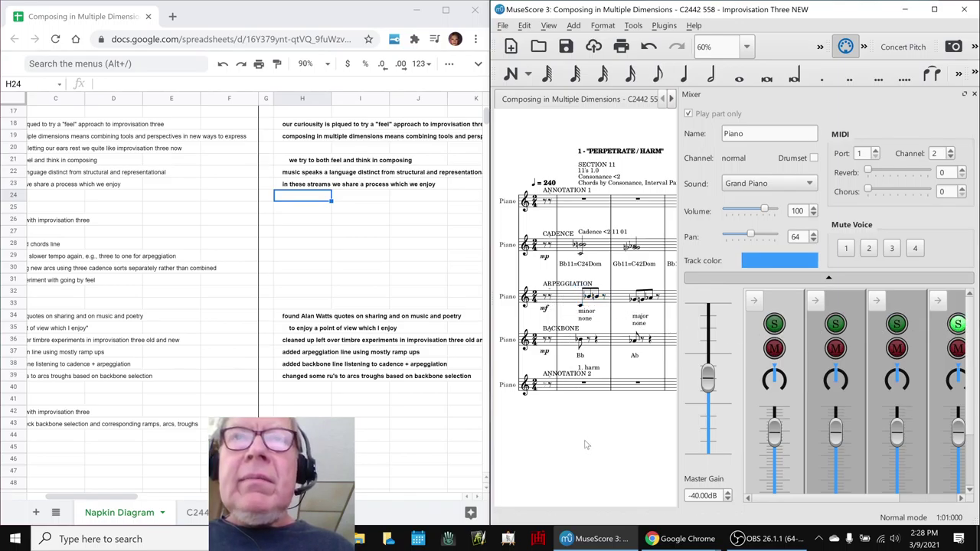
key(F10)
key(space)
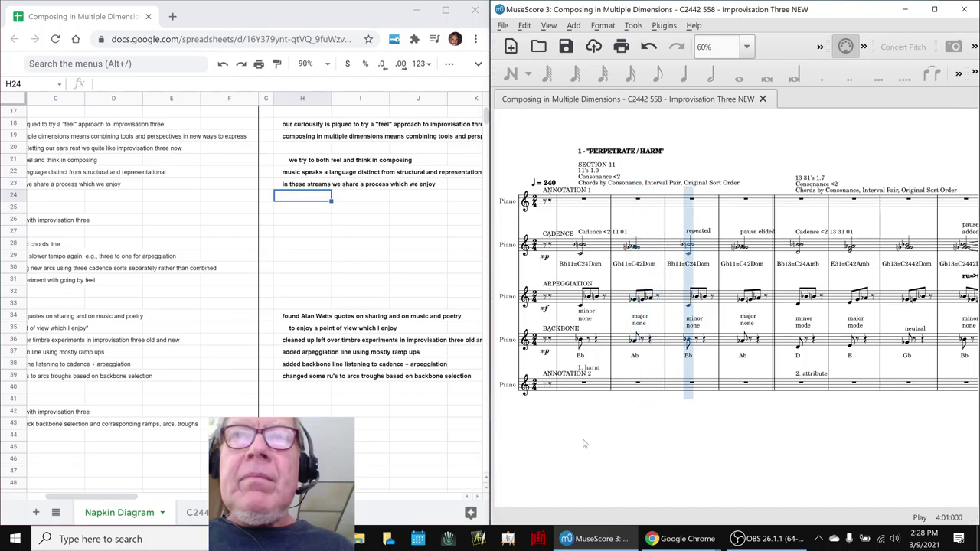
key(space)
key(F10)
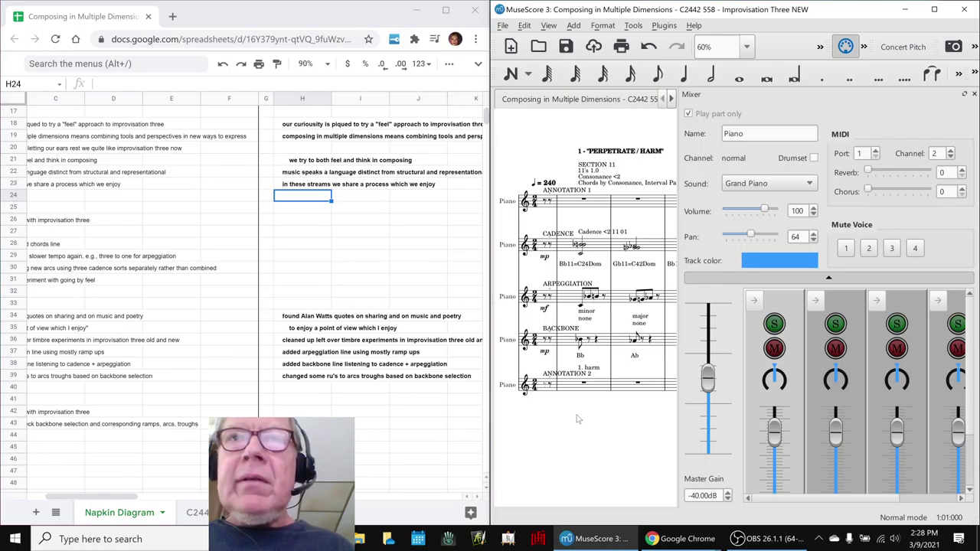
key(F10)
Return to the opening rest and restart playback from the first measure.
click(599, 386)
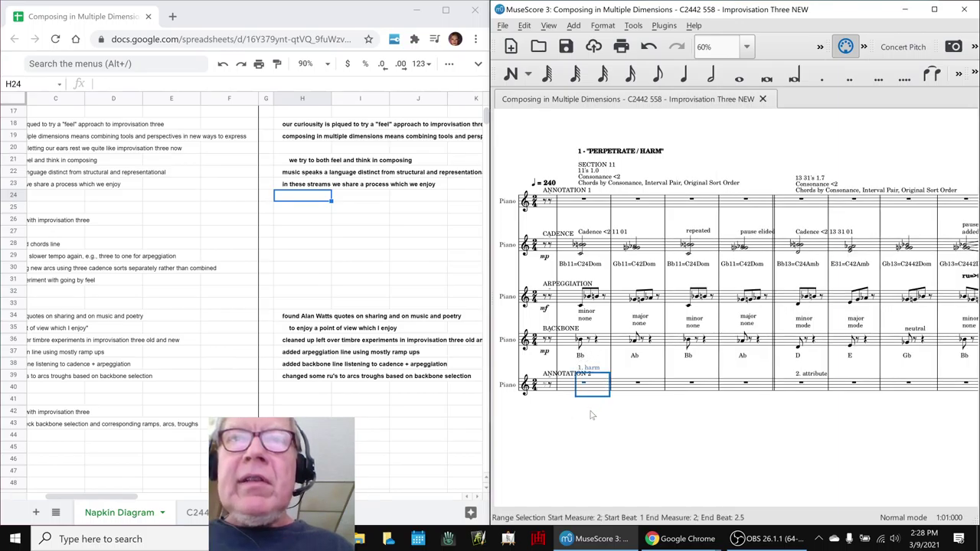
key(space)
key(space)
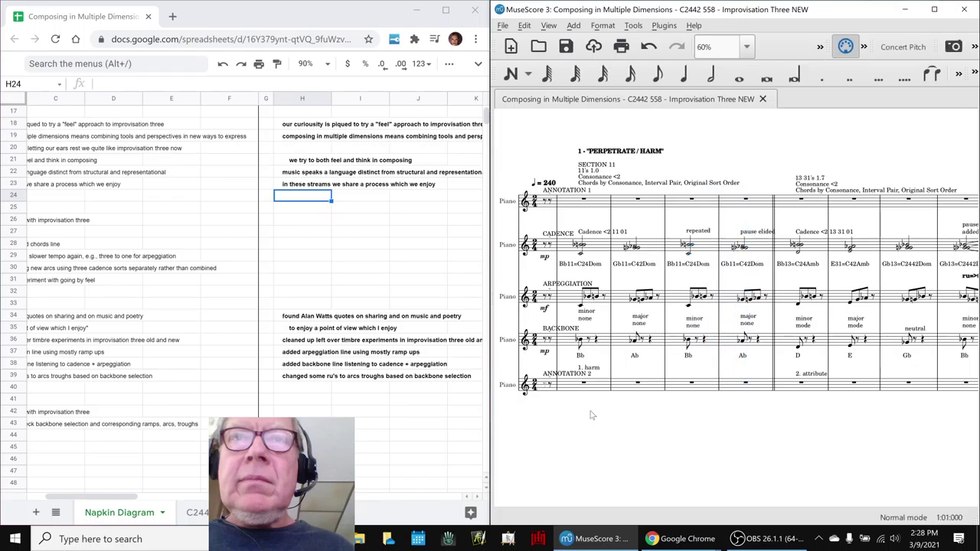
scroll(590, 415, down, 1)
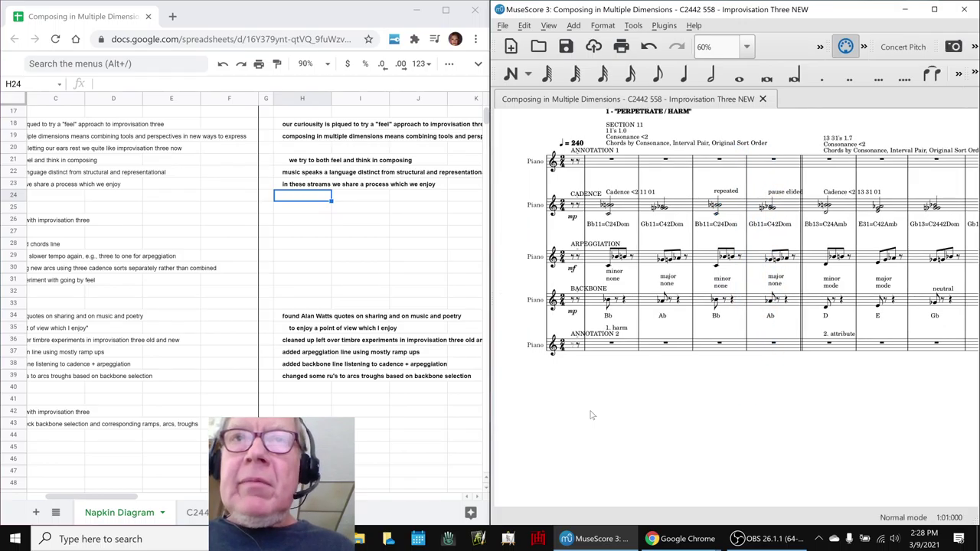
key(ctrl+Home)
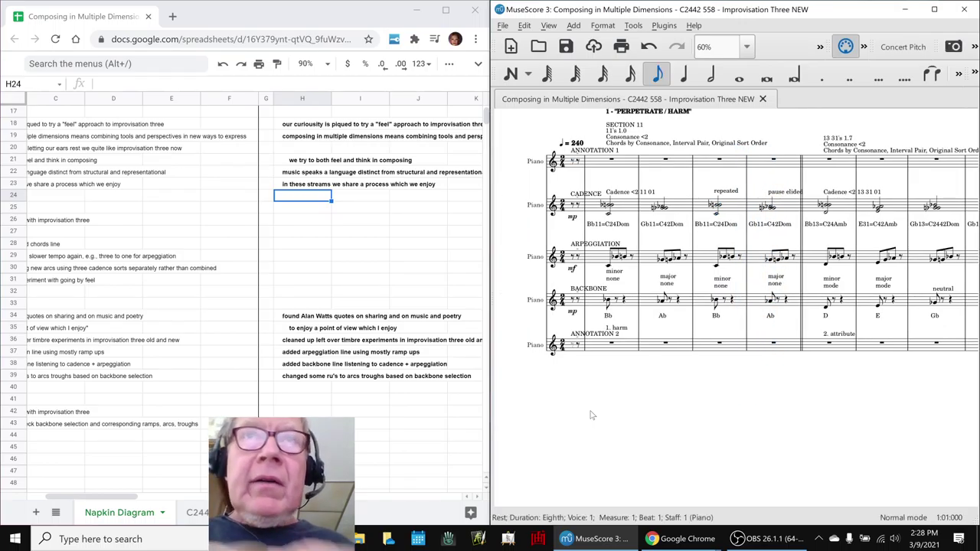
scroll(591, 415, up, 1)
key(Escape)
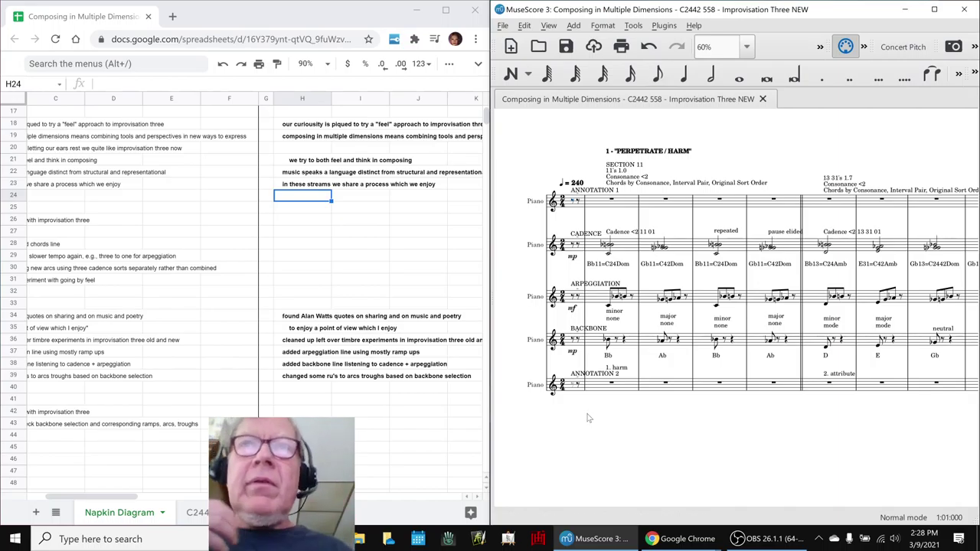
key(space)
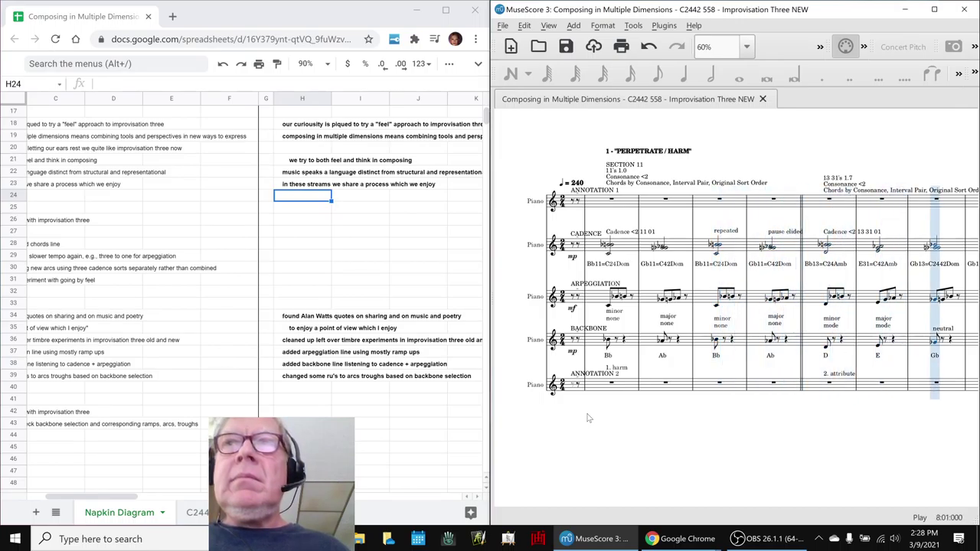
Maximize the MuseScore window and let the piece play through to END PIECE.
click(939, 9)
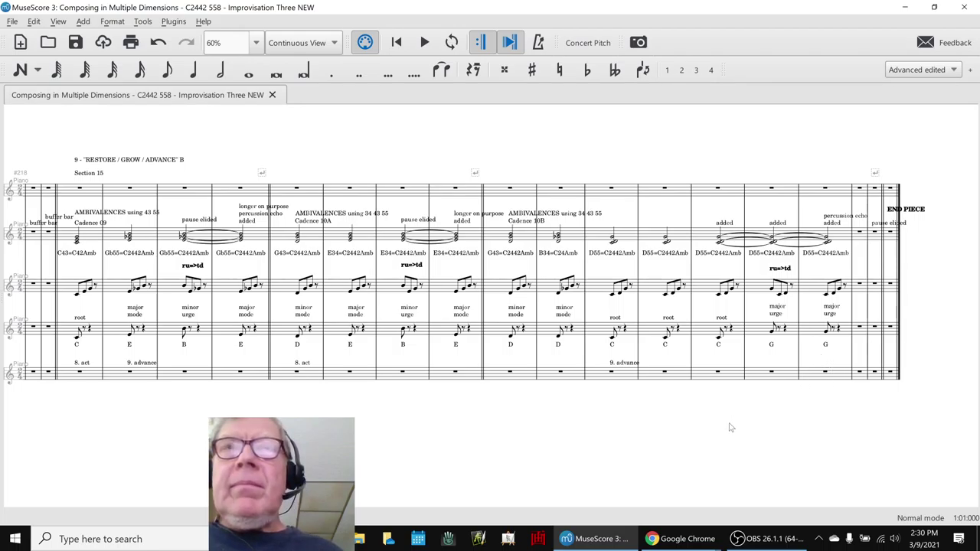
Select the ru>td measures in the arpeggiation line, including measure 227, then deselect.
click(756, 288)
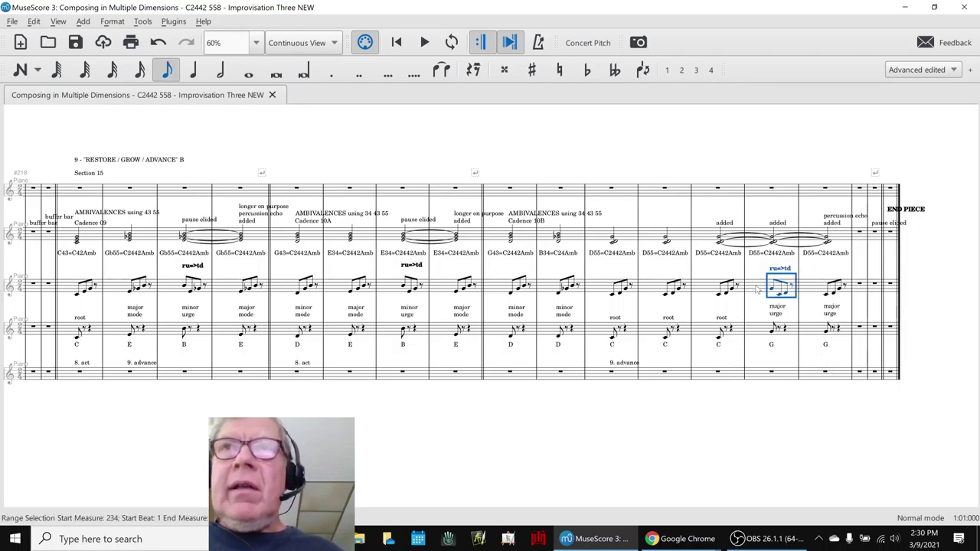
click(390, 291)
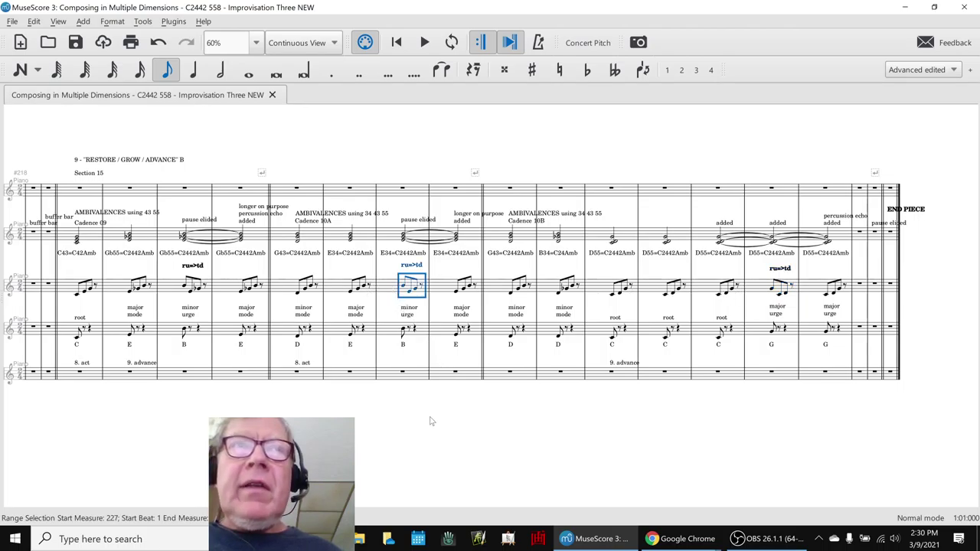
key(Escape)
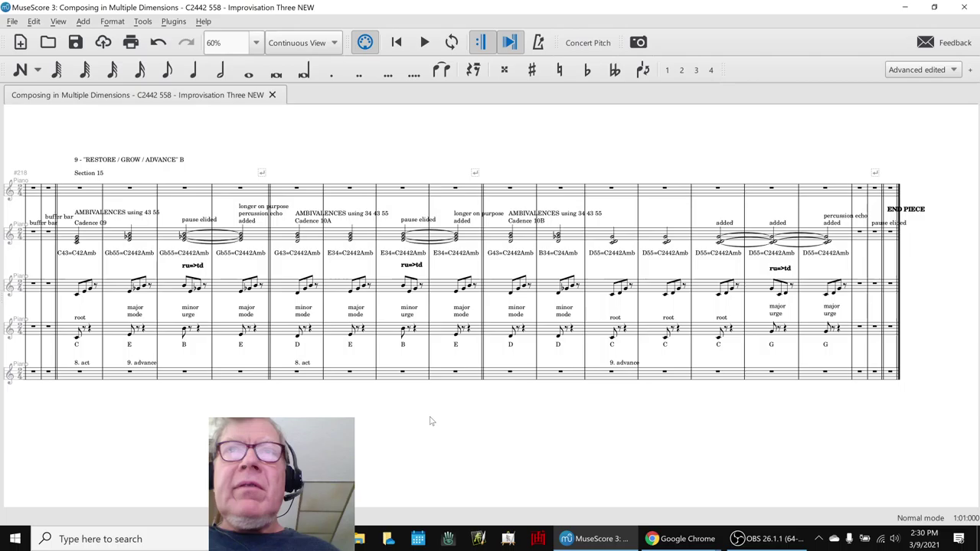
Pan back to section 8 and select the Gb23=C2442Dom cadence and arpeggiation measures.
scroll(432, 442, left, 3)
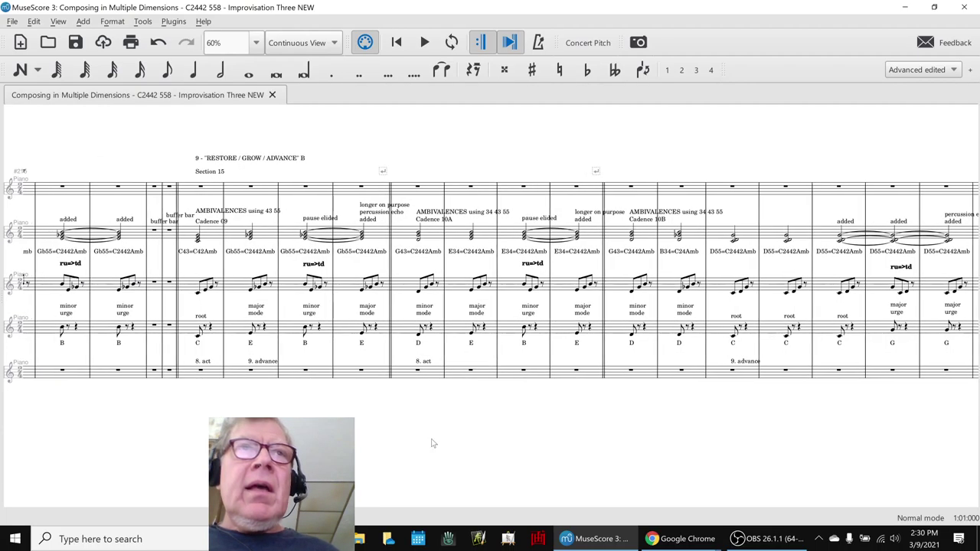
drag(313, 432, 602, 460)
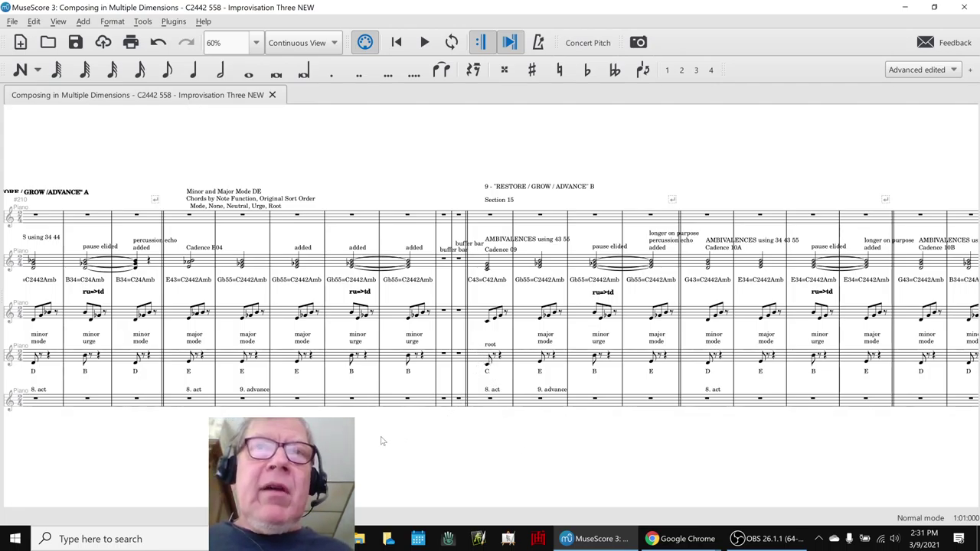
scroll(494, 437, left, 10)
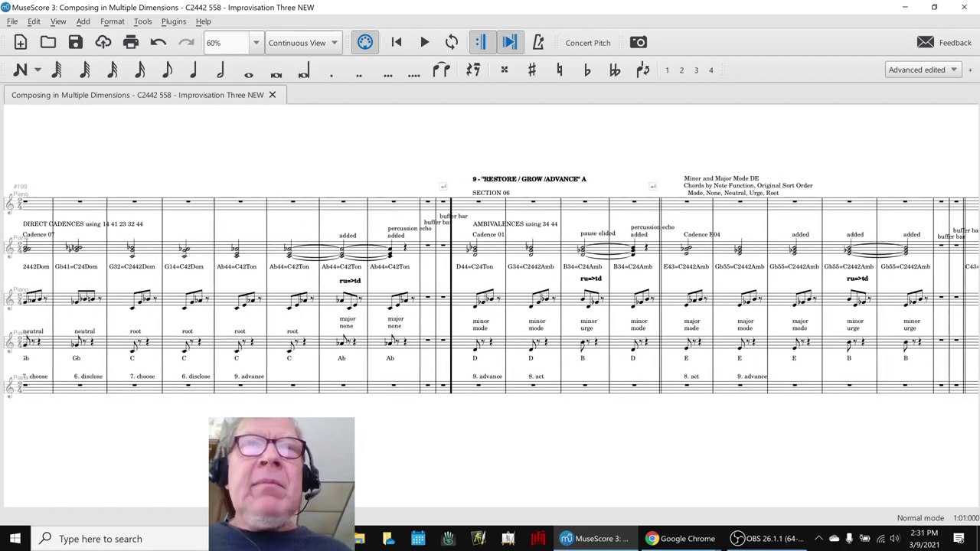
scroll(584, 431, left, 6)
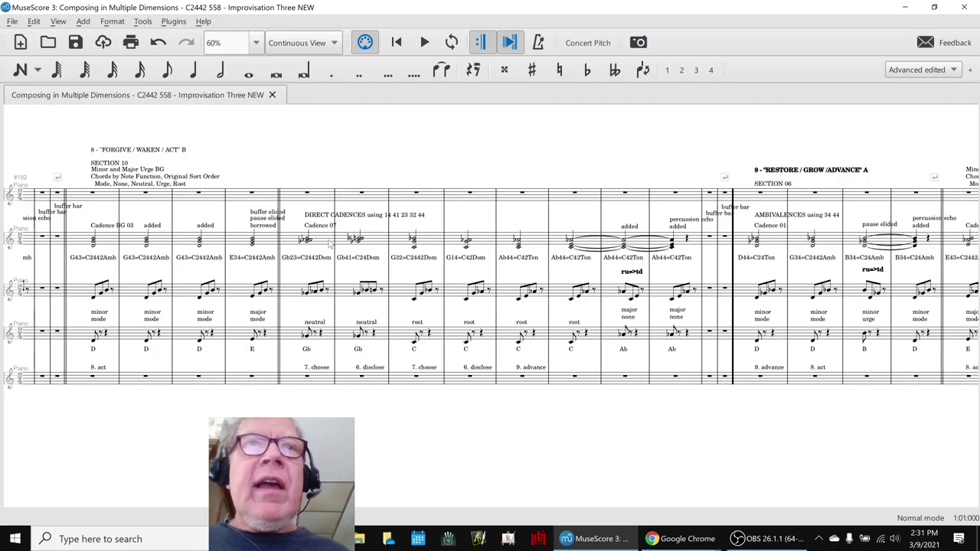
click(328, 243)
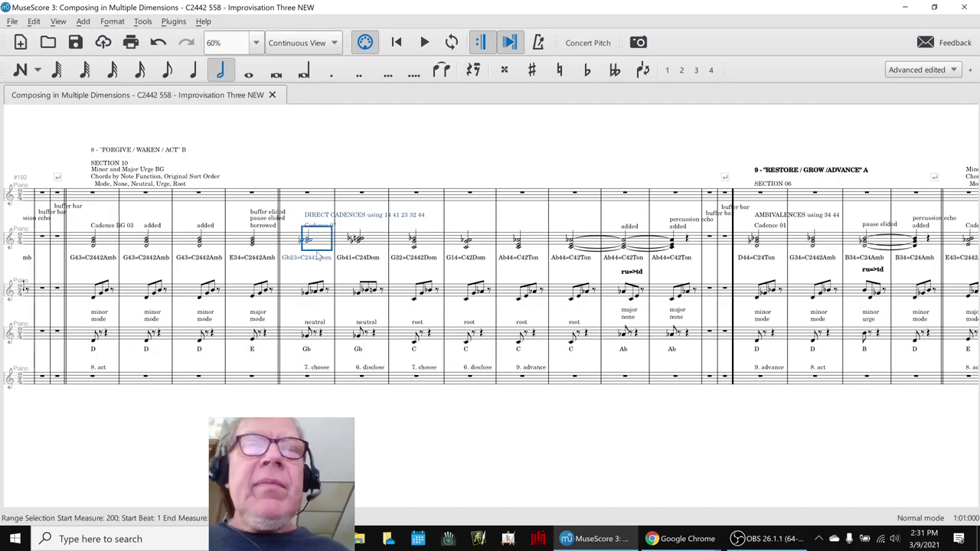
click(290, 294)
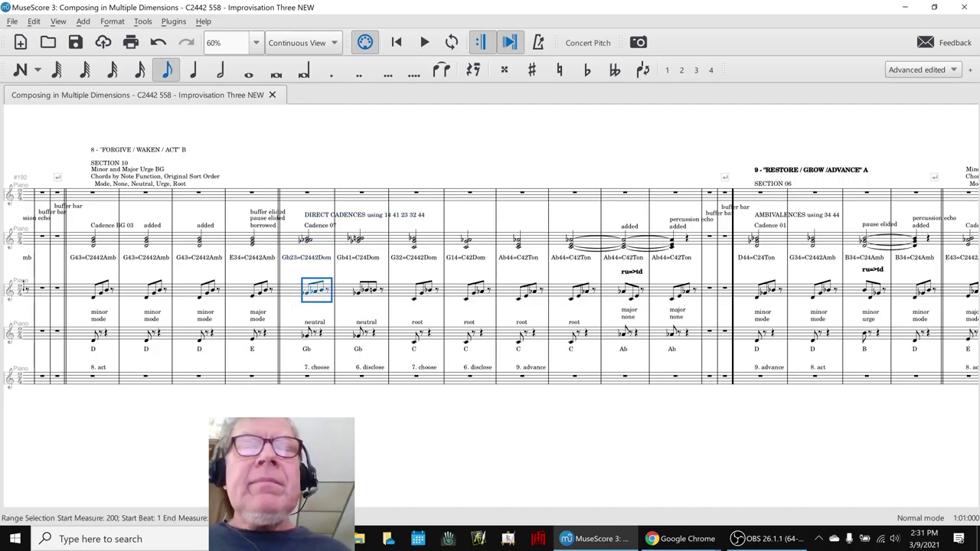
key(Escape)
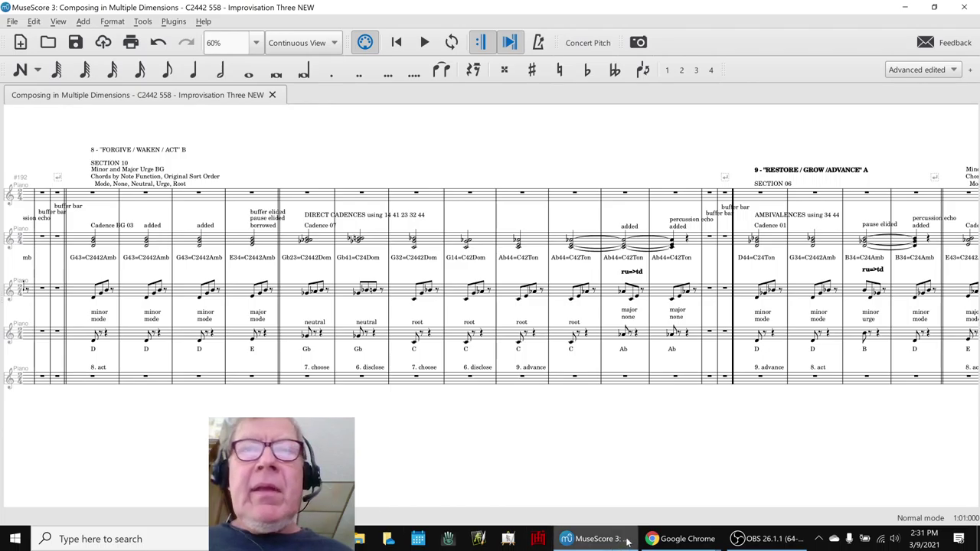
Review the Ideas Next Time notes in B43 and B45, then bring OBS forward.
click(653, 540)
click(705, 505)
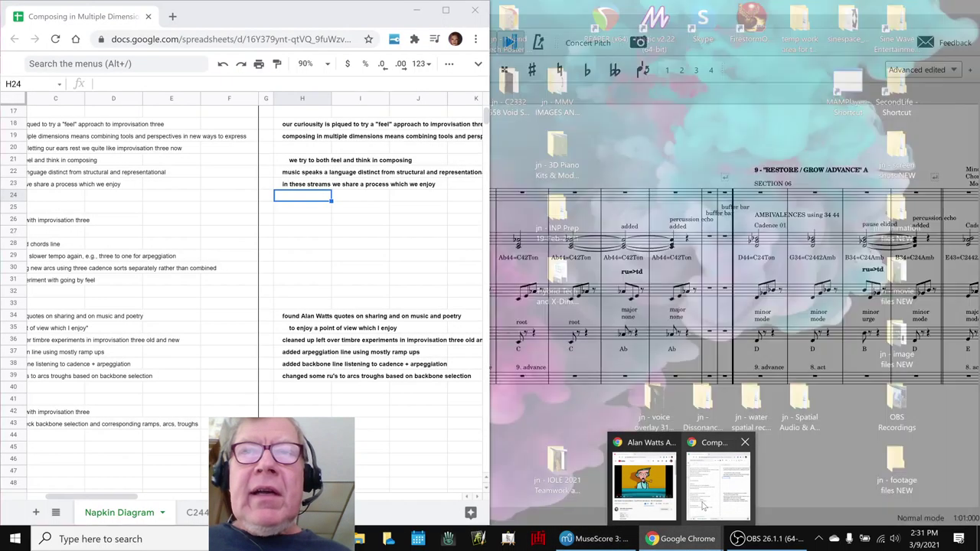
drag(117, 494, 97, 494)
scroll(134, 398, down, 2)
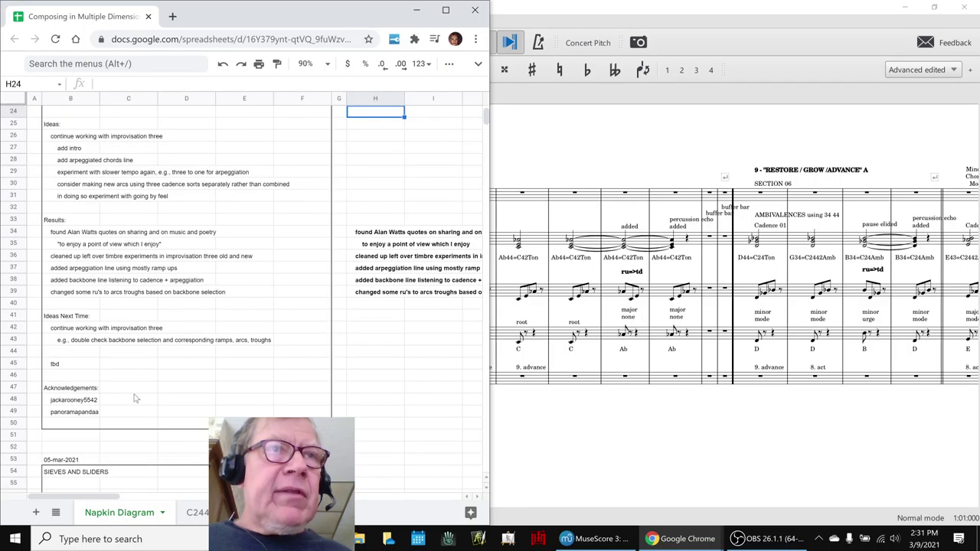
click(82, 341)
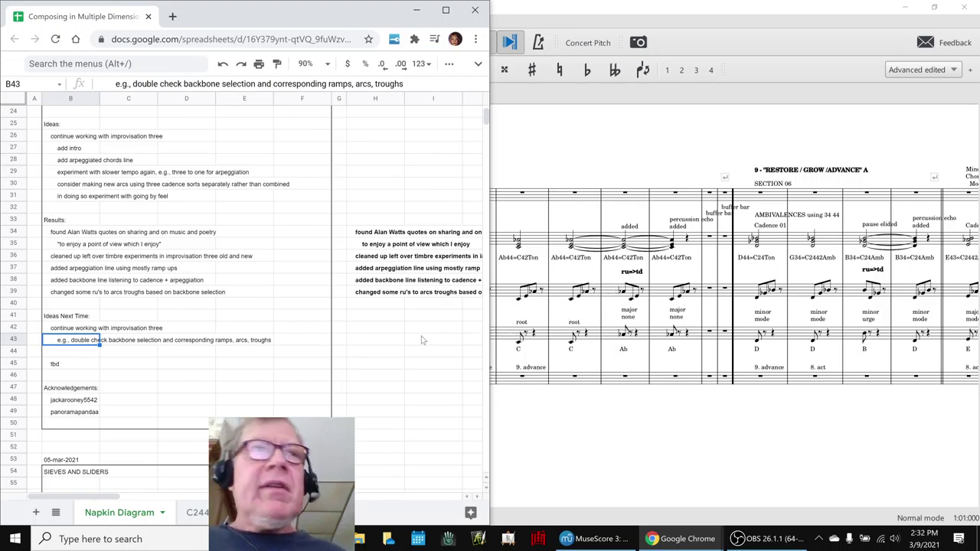
click(73, 365)
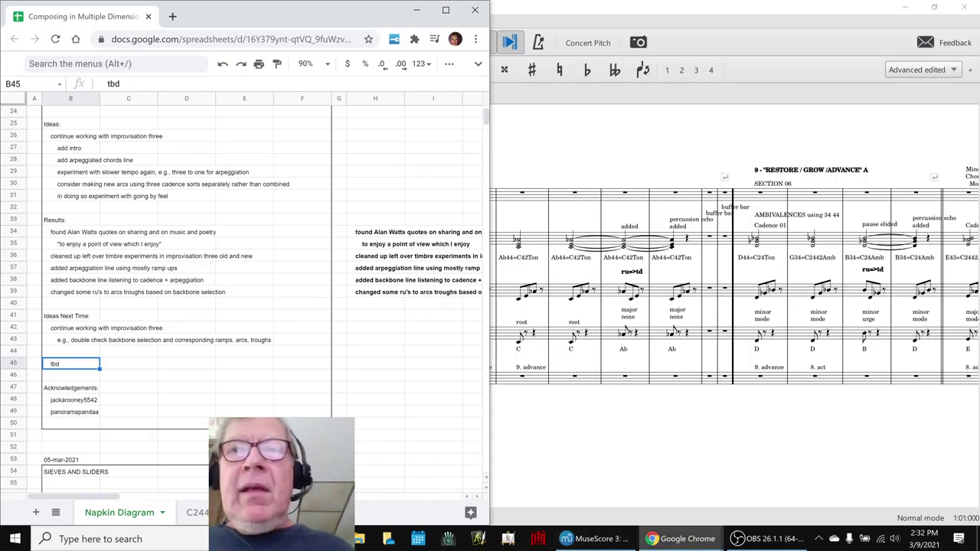
click(769, 539)
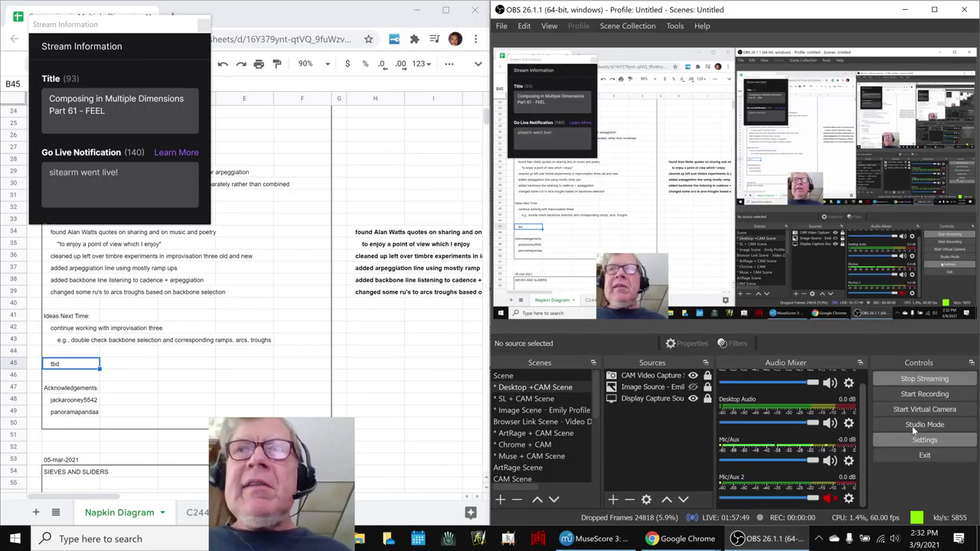